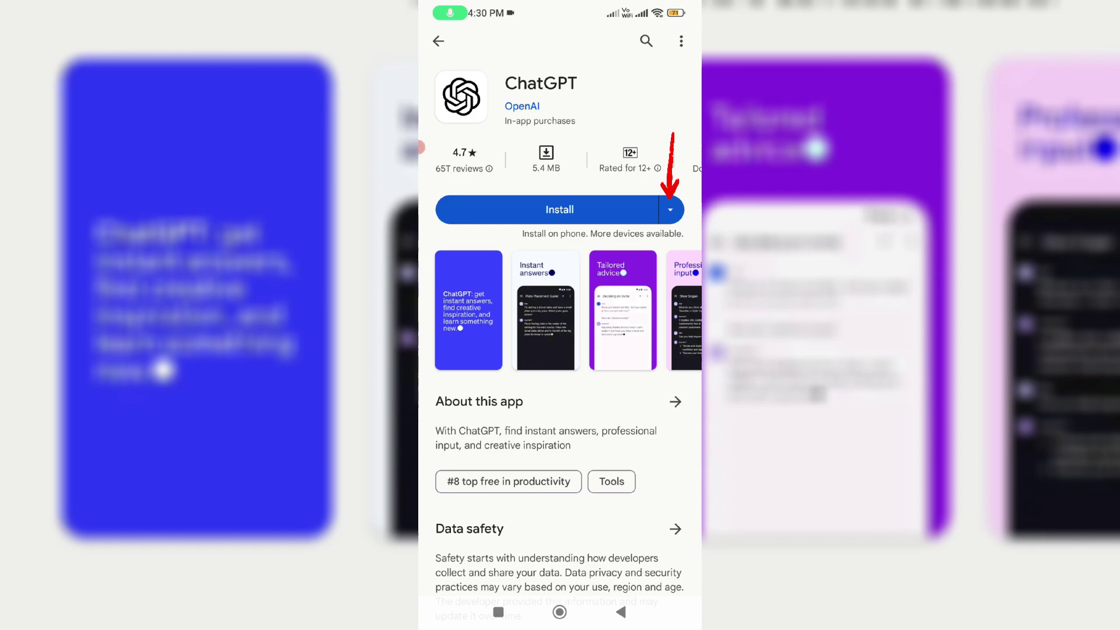
# Check which other devices the ChatGPT install dropdown offers, without installing
pyautogui.click(671, 209)
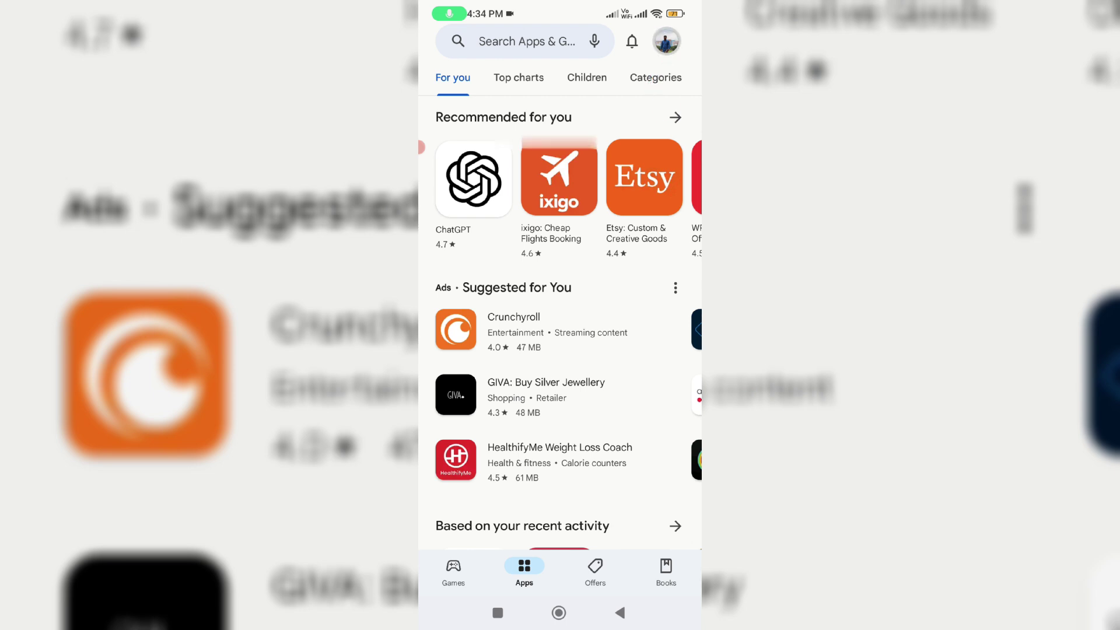
# Bring up the Play Store profile menu from the home page avatar
pyautogui.click(667, 40)
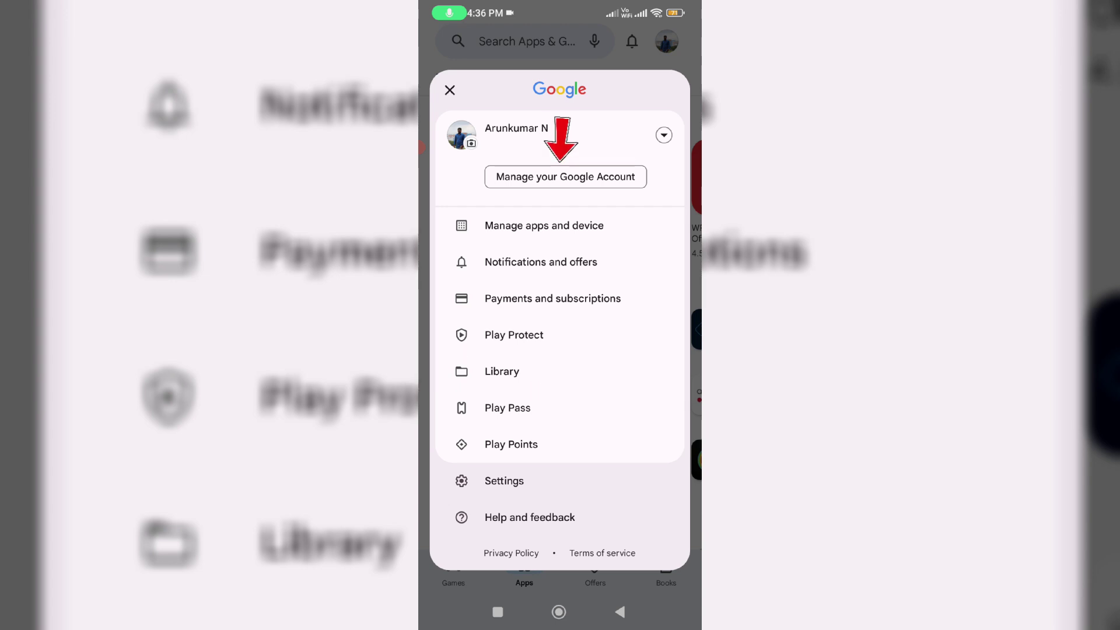
# Go to the Google Account's Security settings to reach Your devices
pyautogui.click(565, 176)
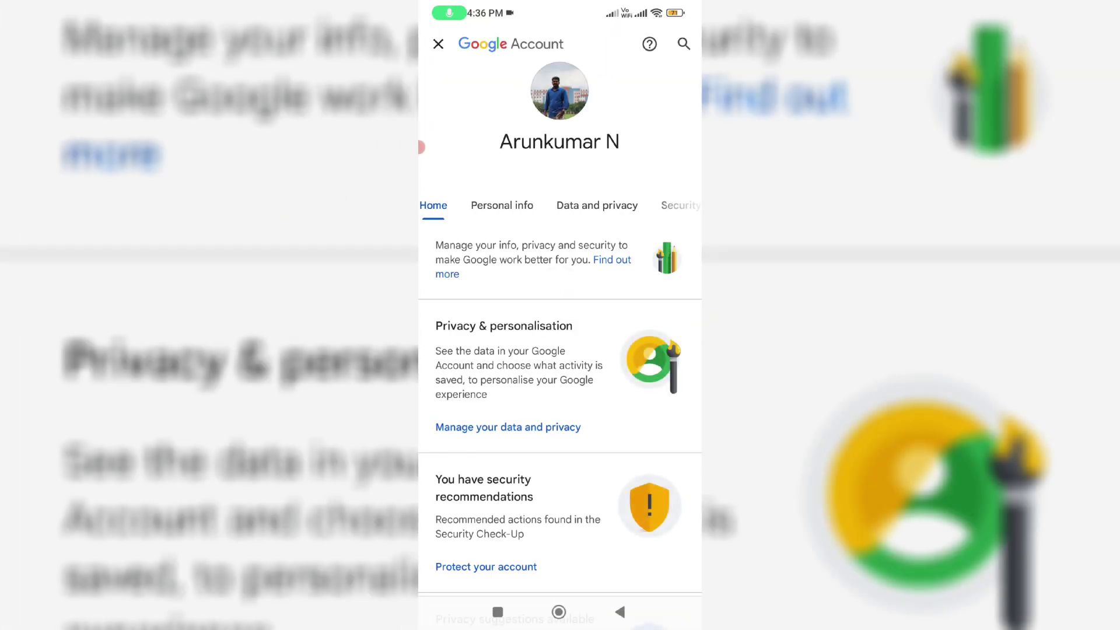
pyautogui.moveTo(613, 204); pyautogui.dragTo(547, 205)
pyautogui.click(607, 204)
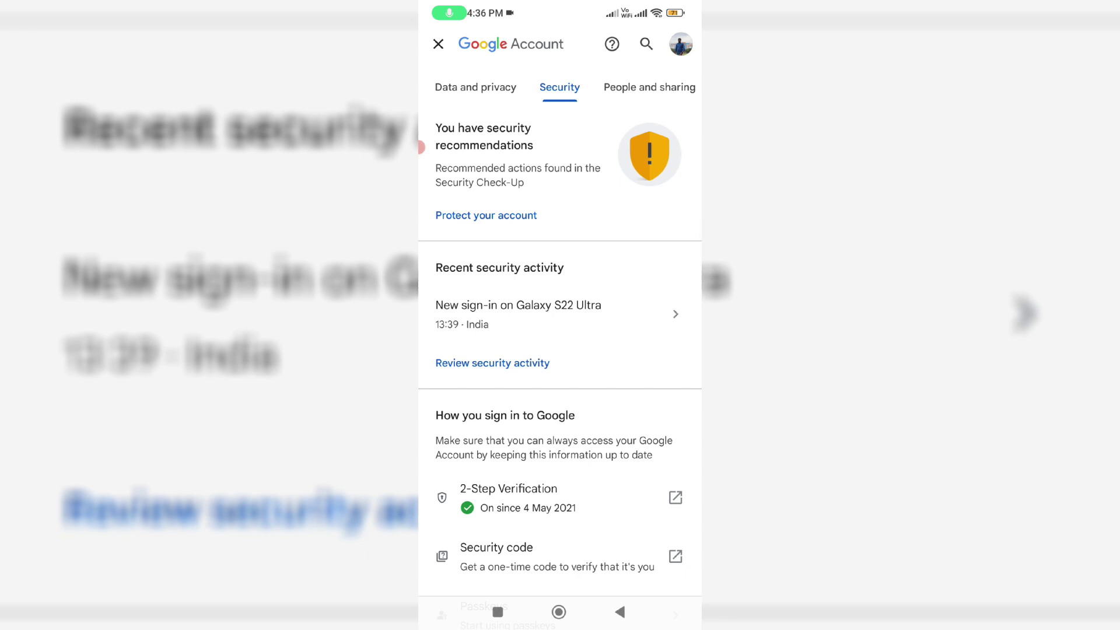
pyautogui.scroll(-10, 560, 350)
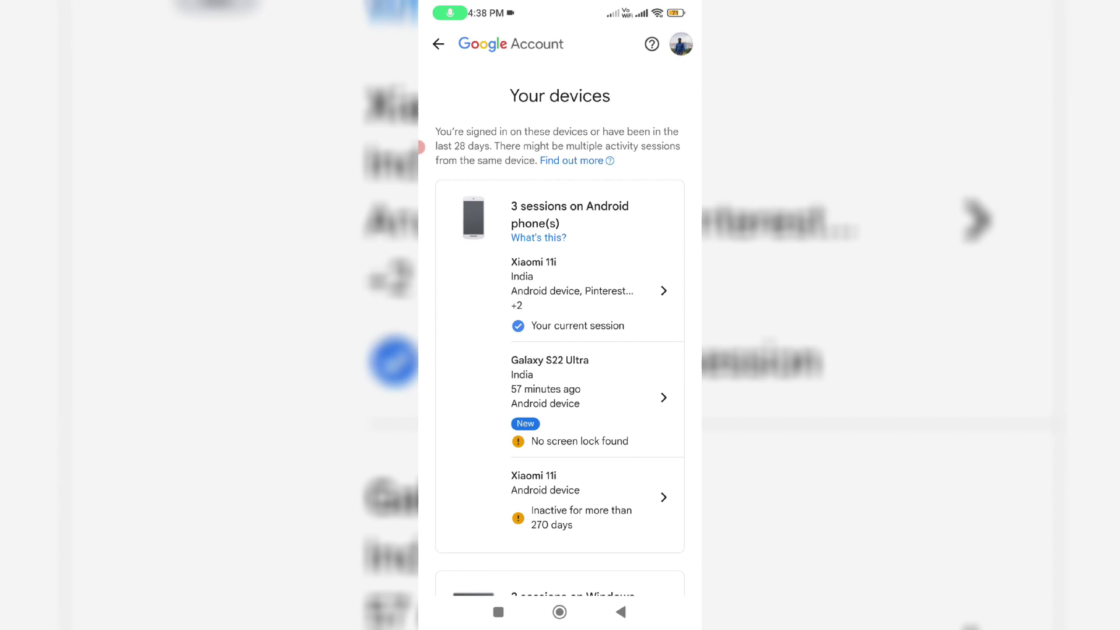
# Sign the Galaxy S22 Ultra out of the Google Account and dismiss the Finished notice
pyautogui.click(560, 394)
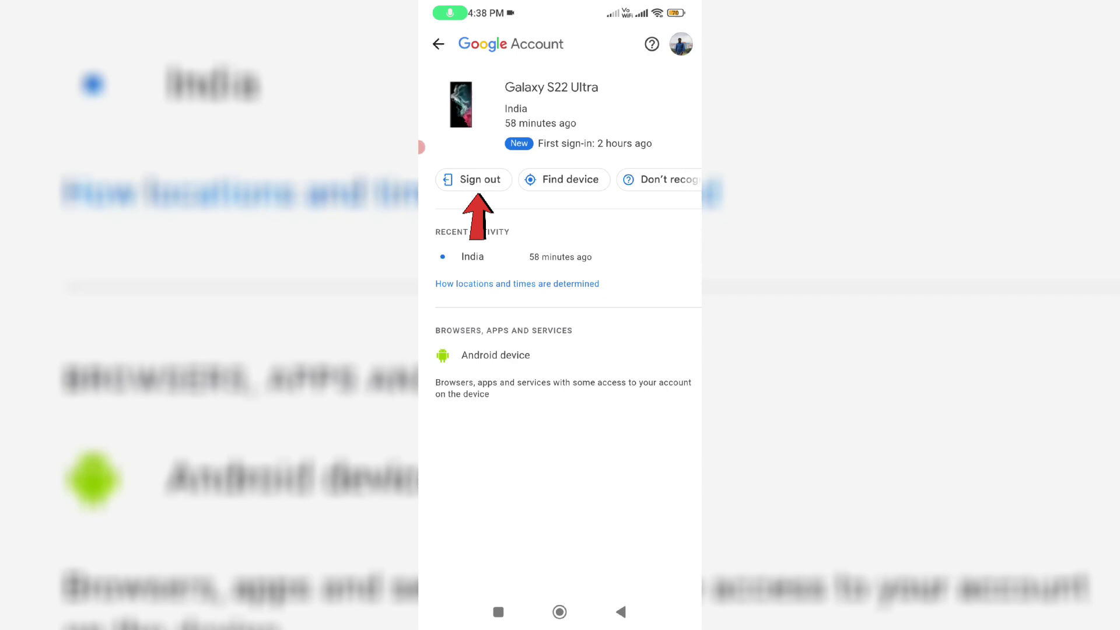
pyautogui.click(480, 179)
pyautogui.click(638, 342)
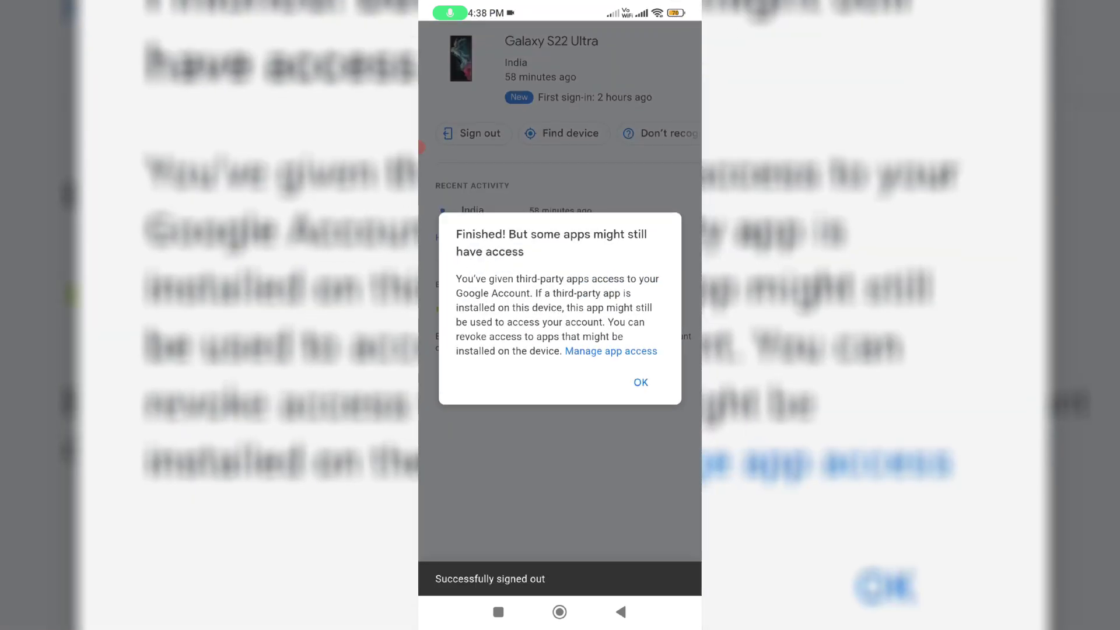
pyautogui.click(635, 389)
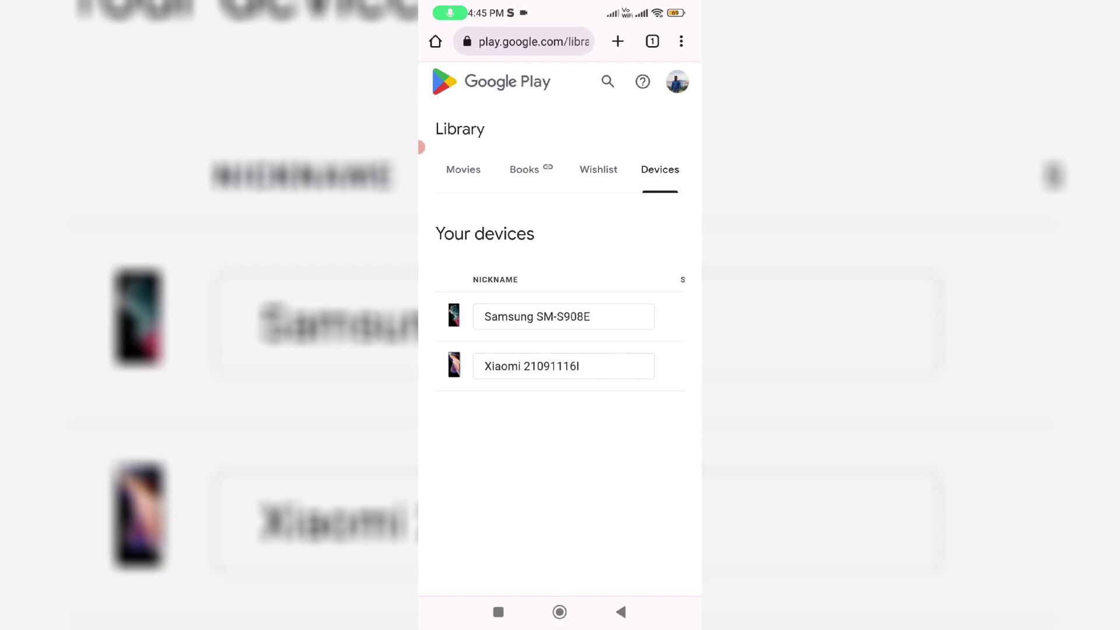
pyautogui.hscroll(5, 560, 342)
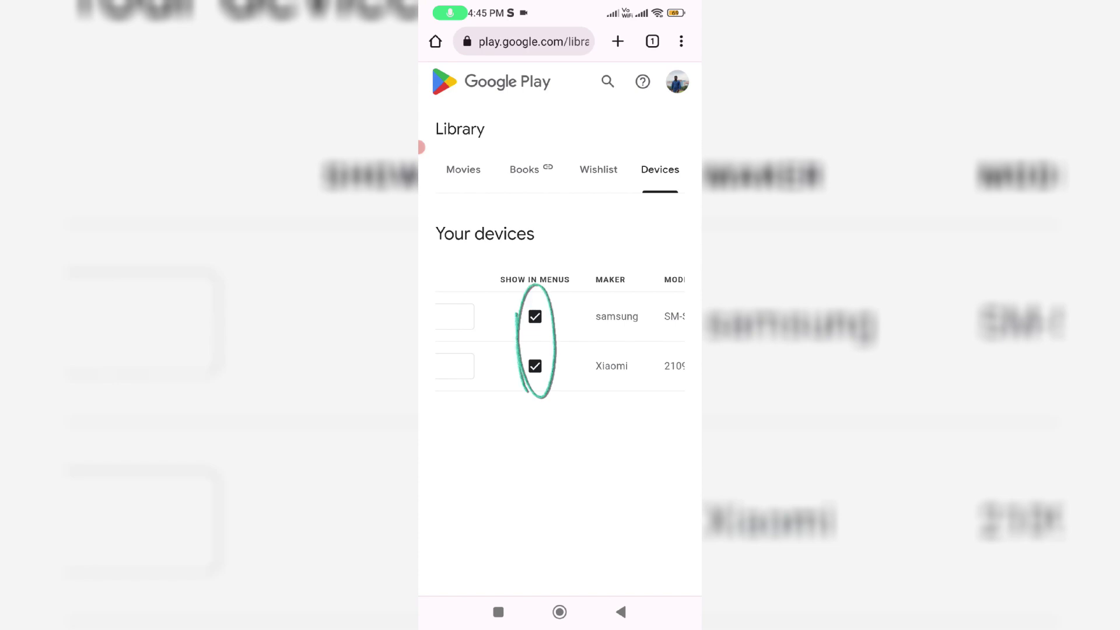
# Untick Show in menus for the Samsung SM-S908E, then return to the home screen
pyautogui.click(535, 316)
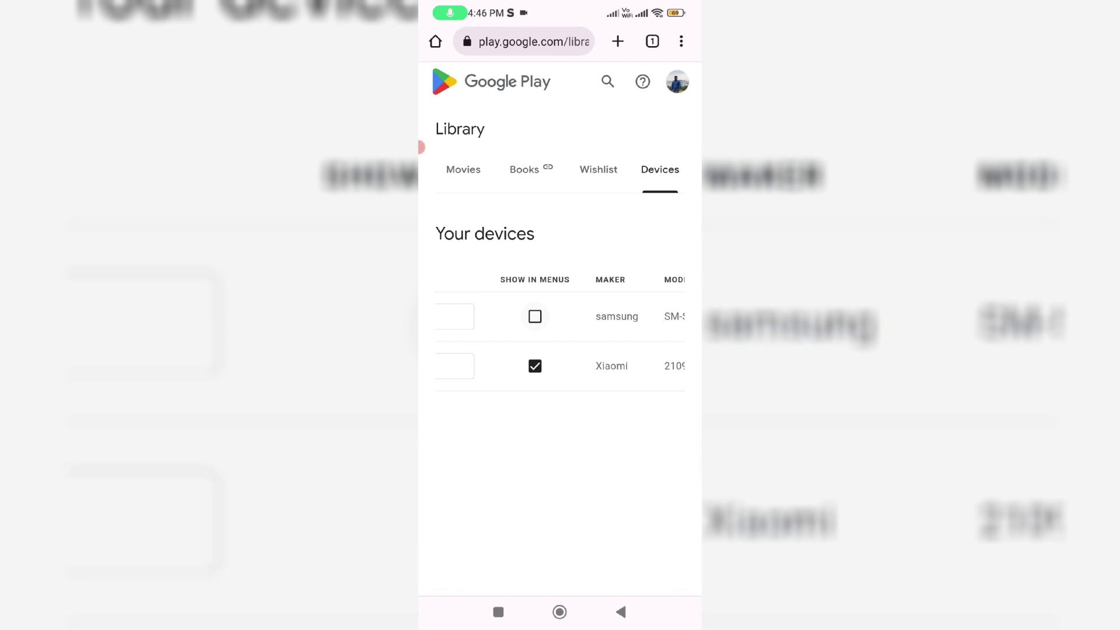
pyautogui.click(559, 611)
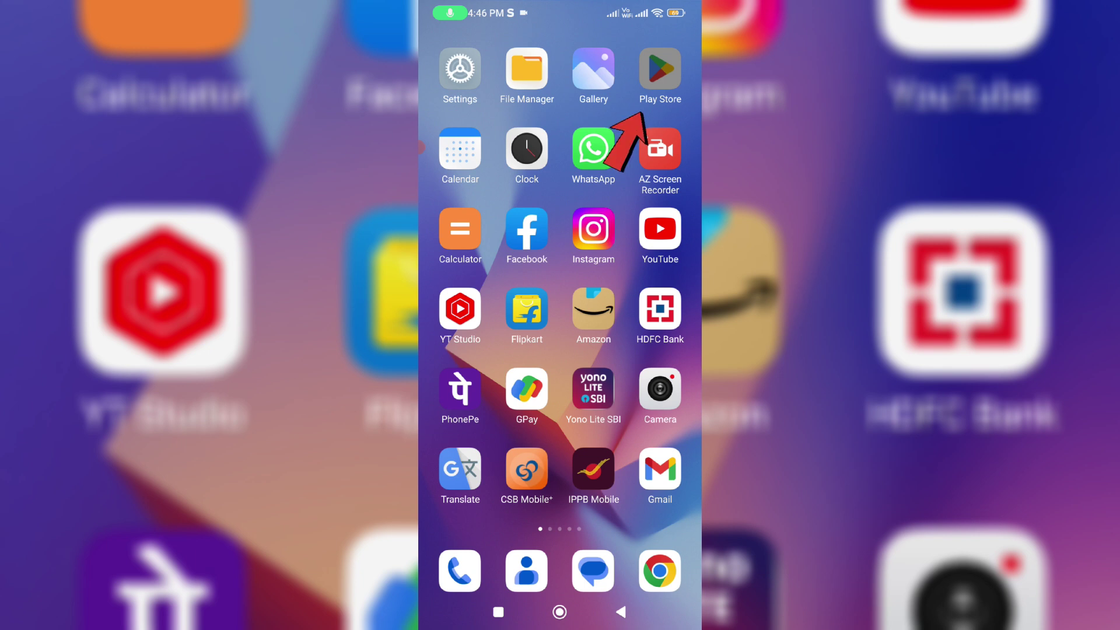
# Clear only the Play Store cache from its App info page, then return home
pyautogui.click(660, 68)
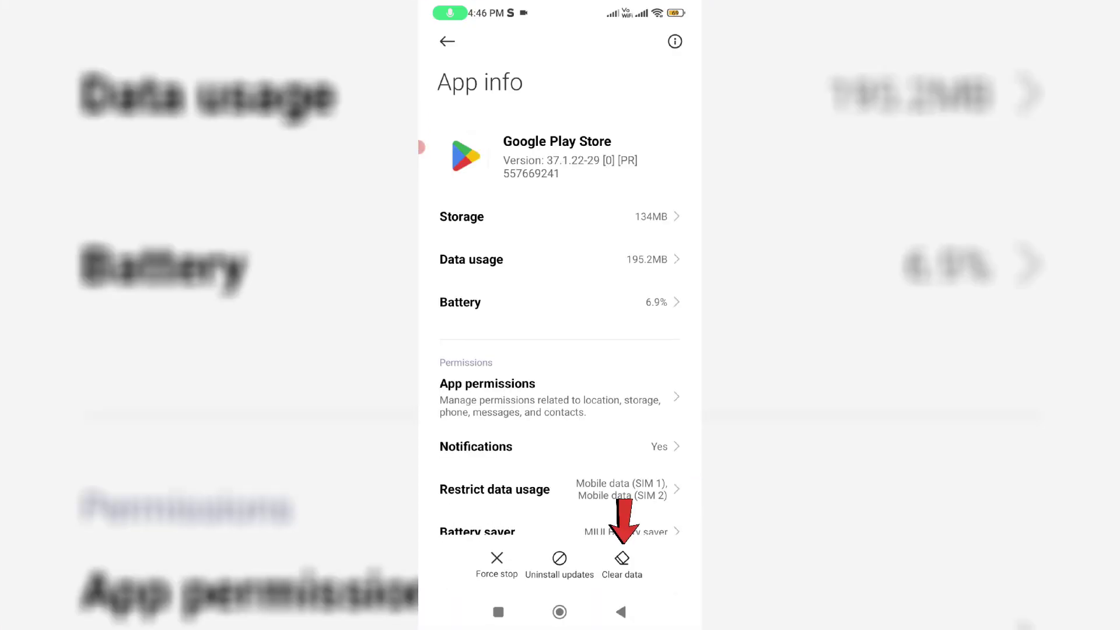
pyautogui.click(621, 565)
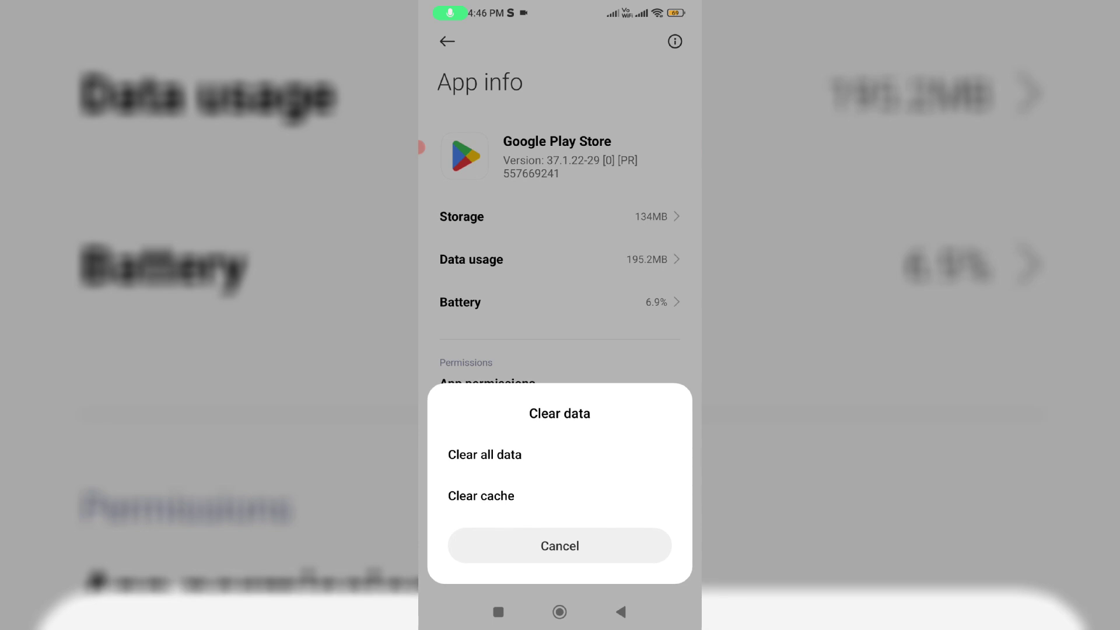
pyautogui.click(482, 495)
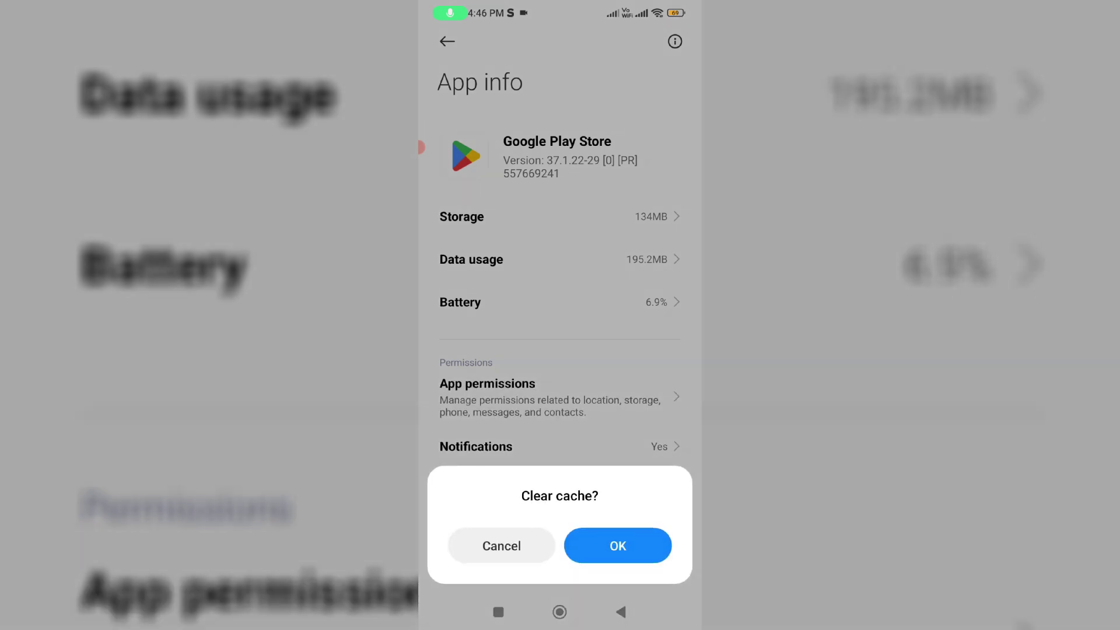
pyautogui.click(614, 545)
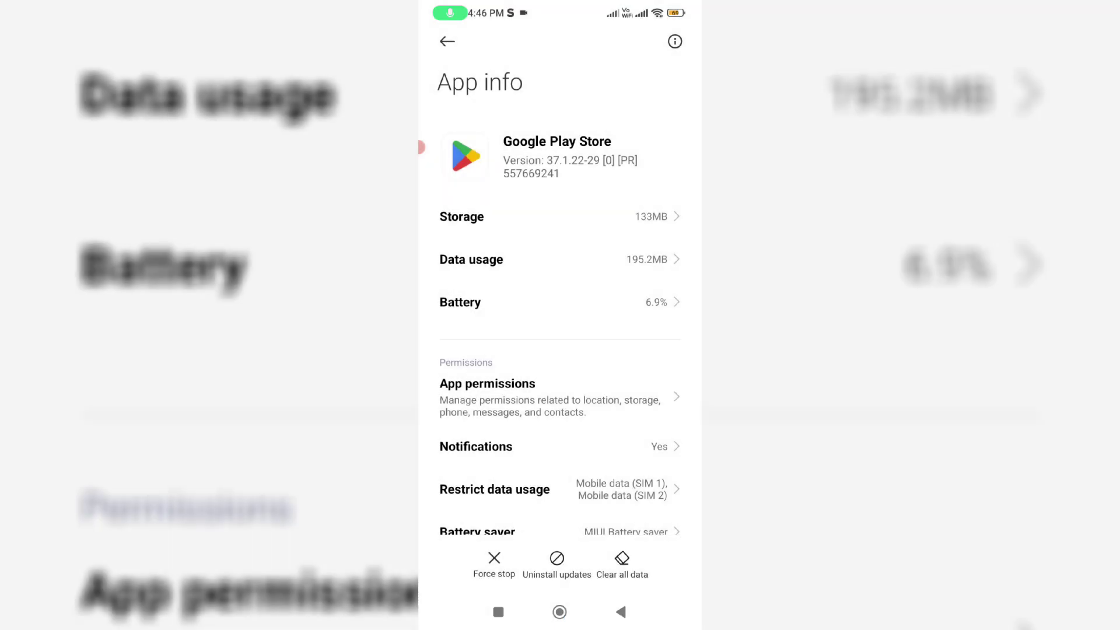
pyautogui.click(559, 612)
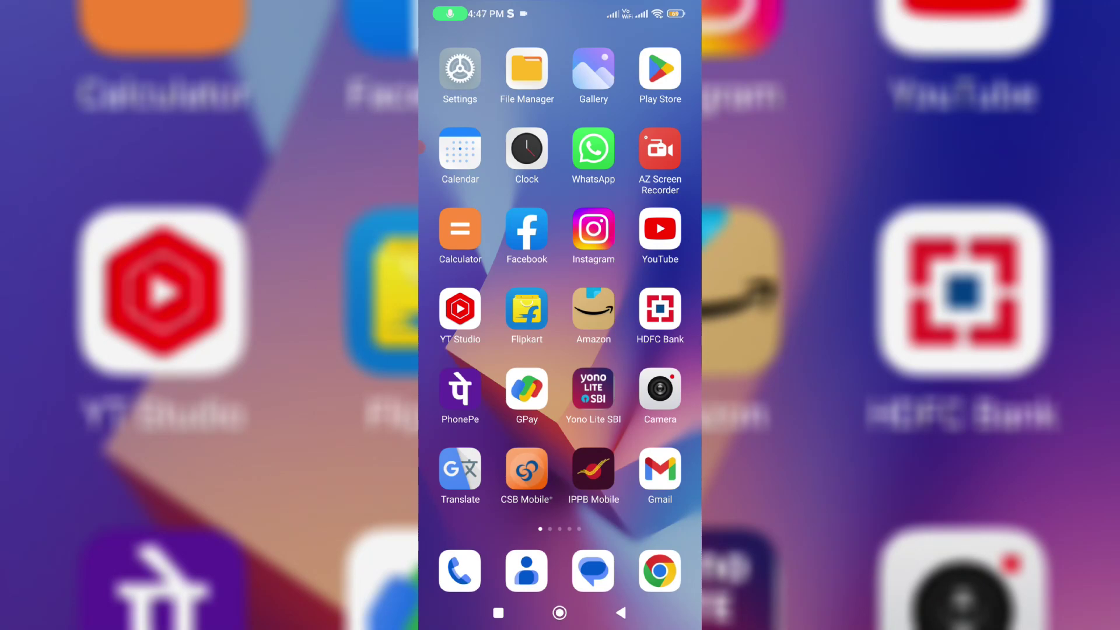
# Reopen the Play Store and view the ChatGPT page from Recommended for you
pyautogui.click(660, 71)
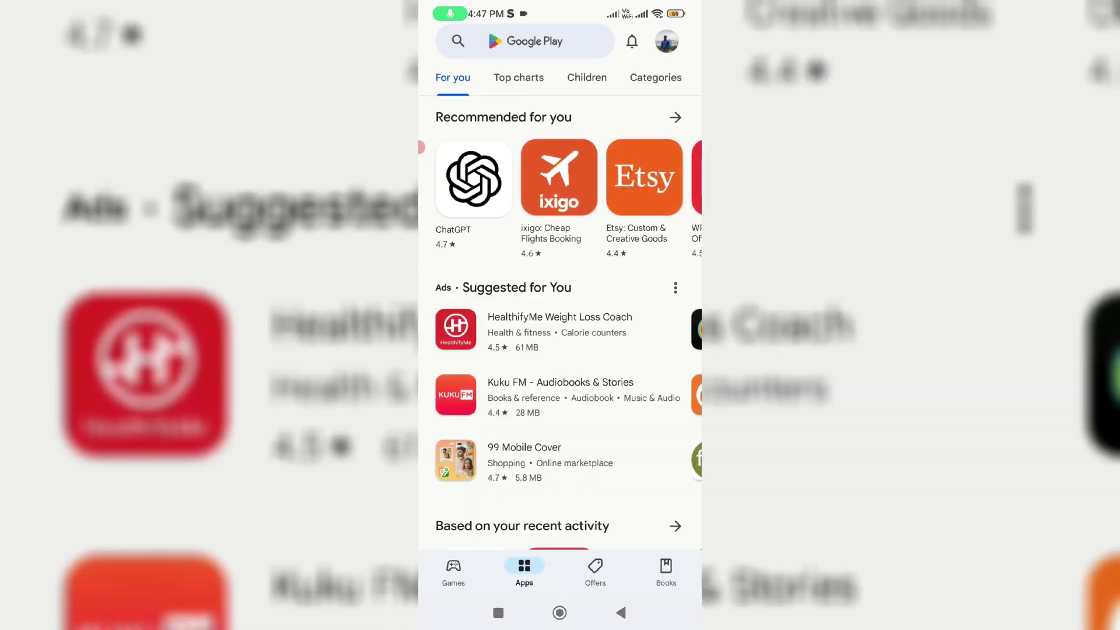
pyautogui.click(473, 178)
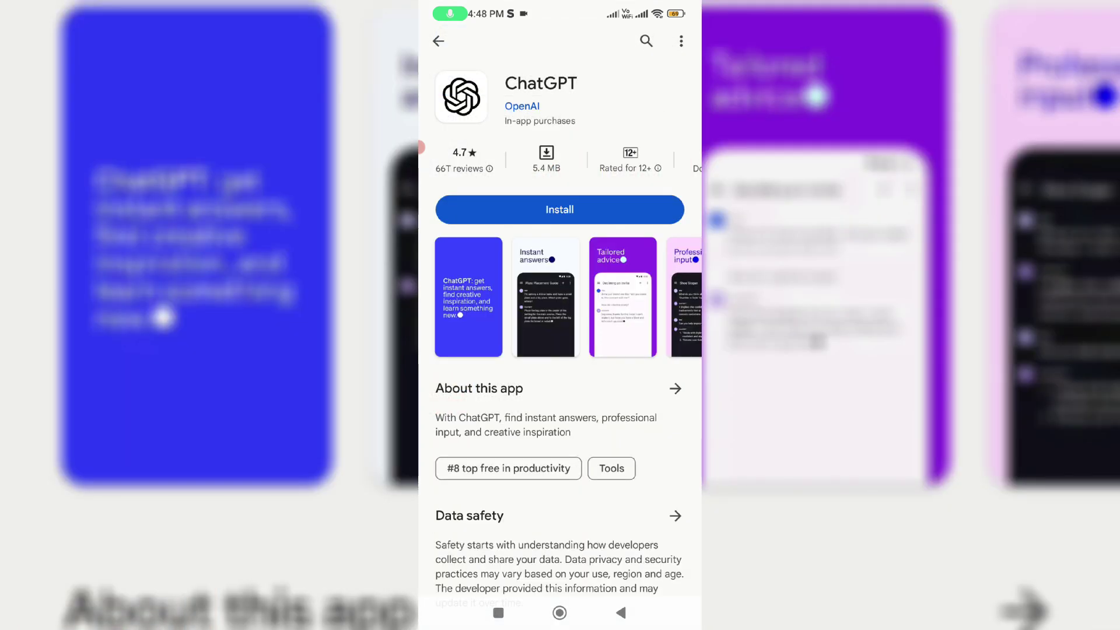